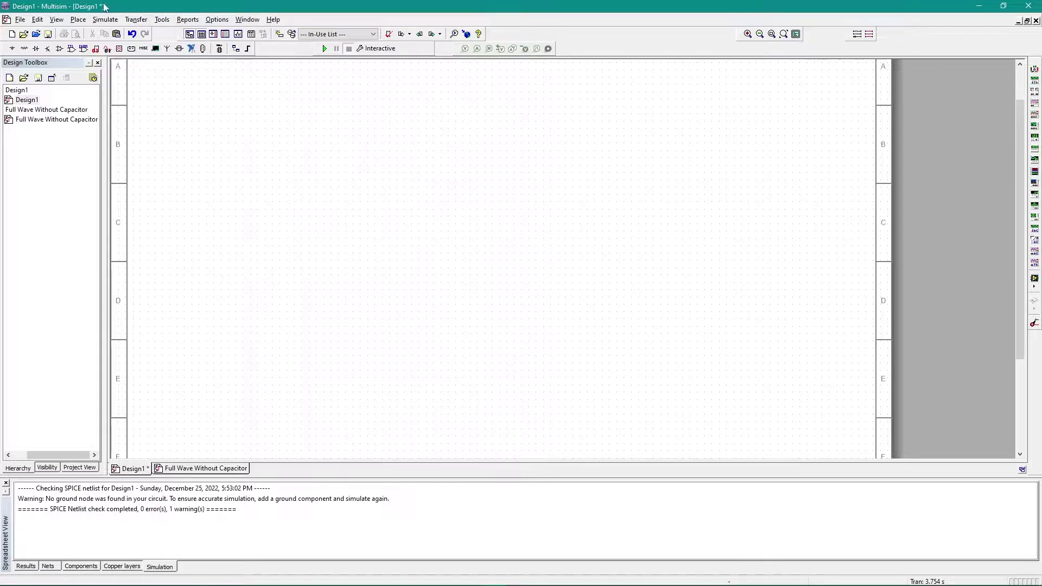
Step: Place the AC_POWER source and a 1N4007-E3/54 diode on the schematic
key(ctrl+w)
text(AC)
double_click(304, 143)
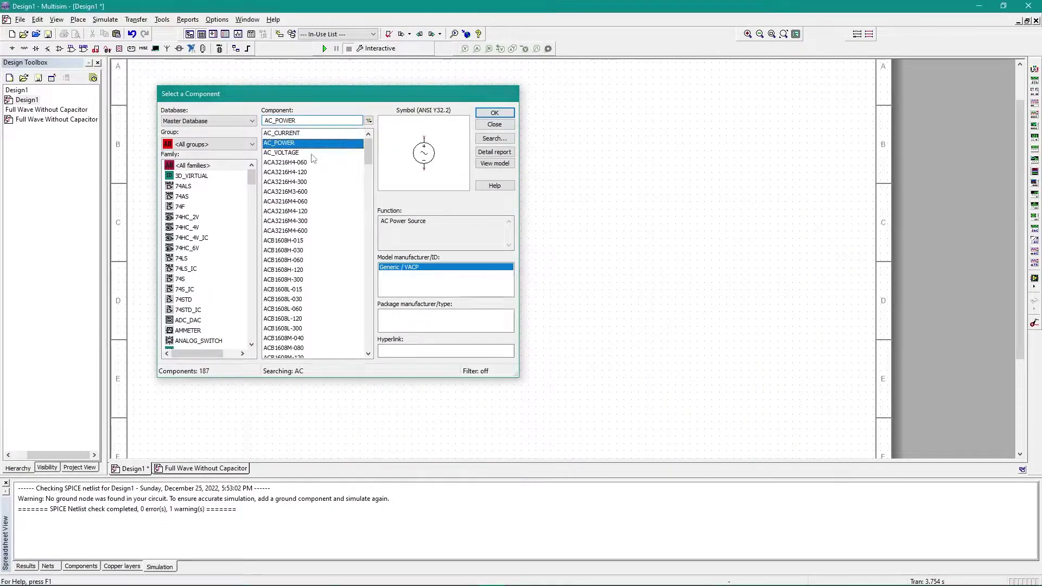
click(248, 318)
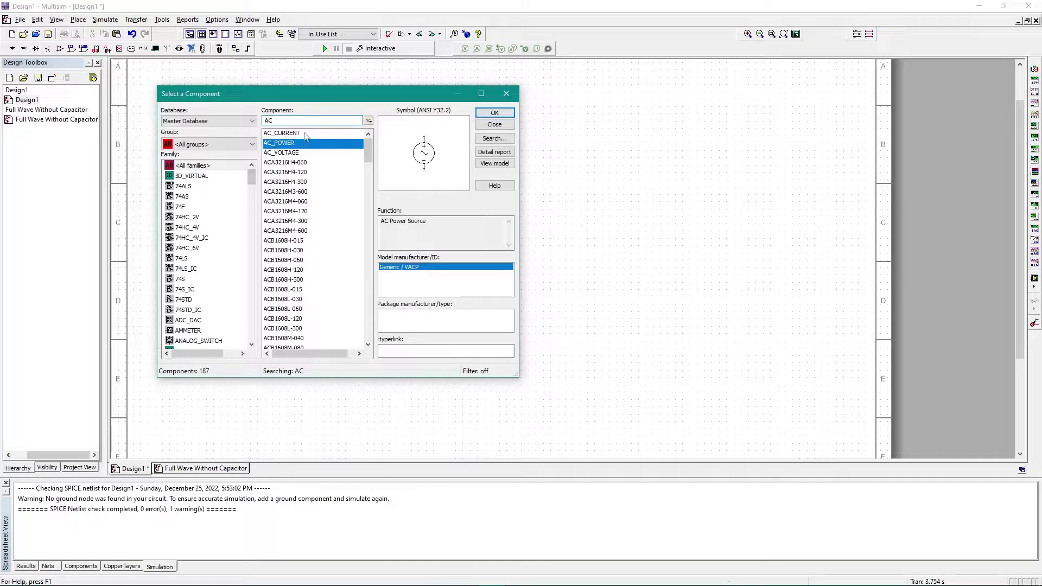
text(1N4007)
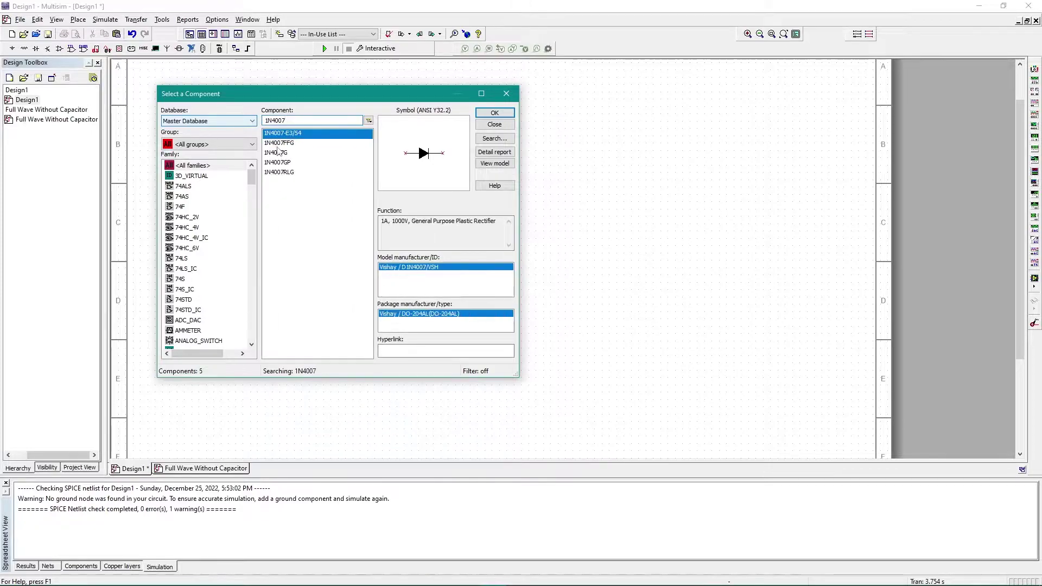
key(Return)
click(445, 239)
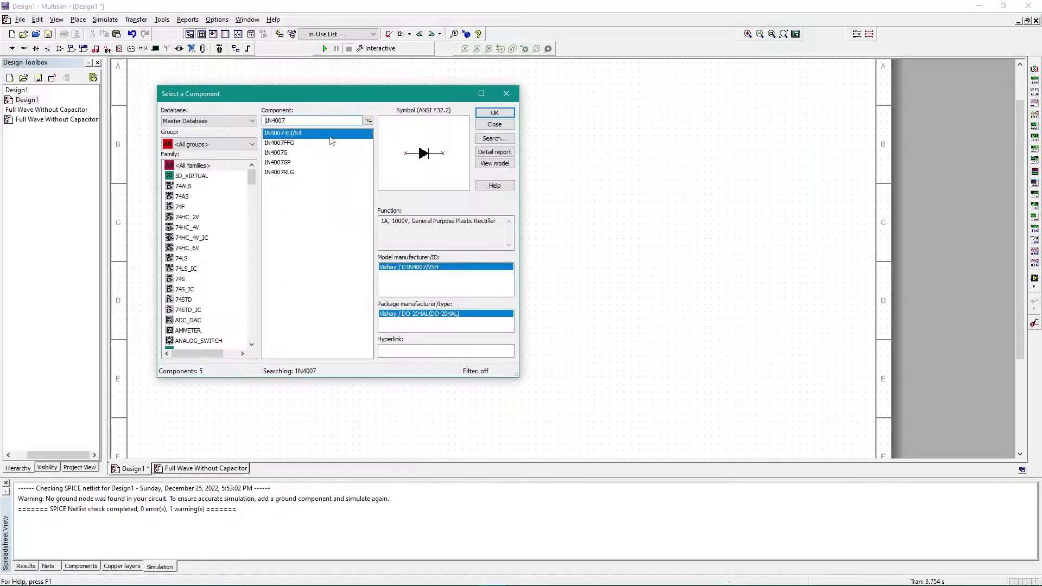
Step: Place a 1kΩ resistor and a 1uF capacitor on the schematic
text(re)
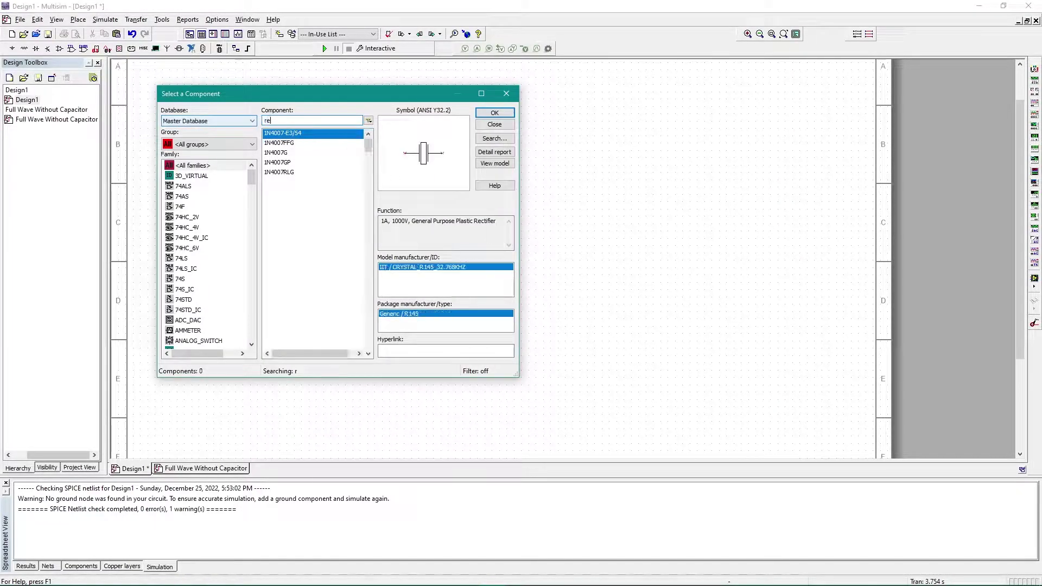
text(sis)
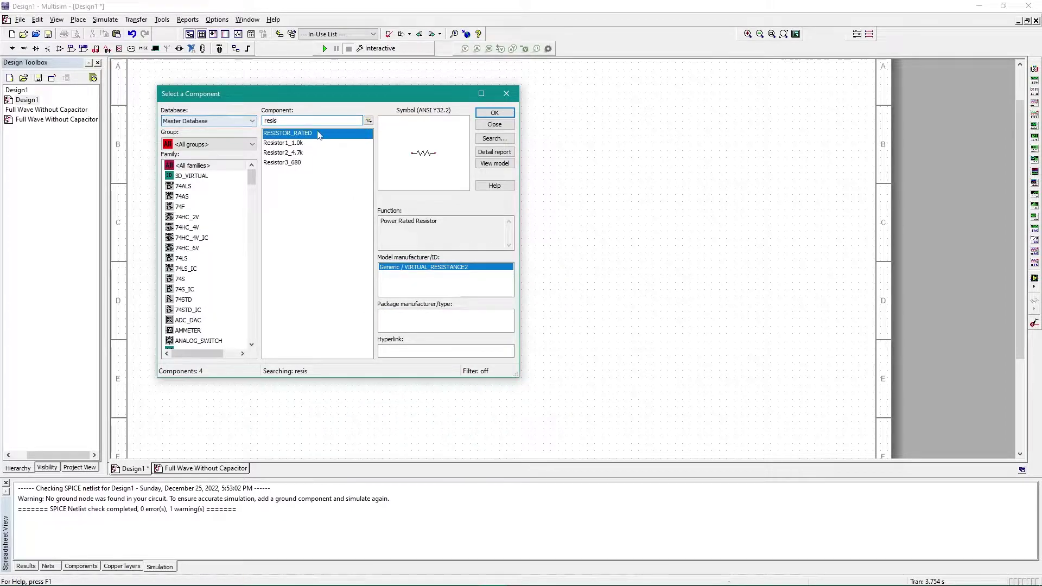
key(Return)
click(578, 289)
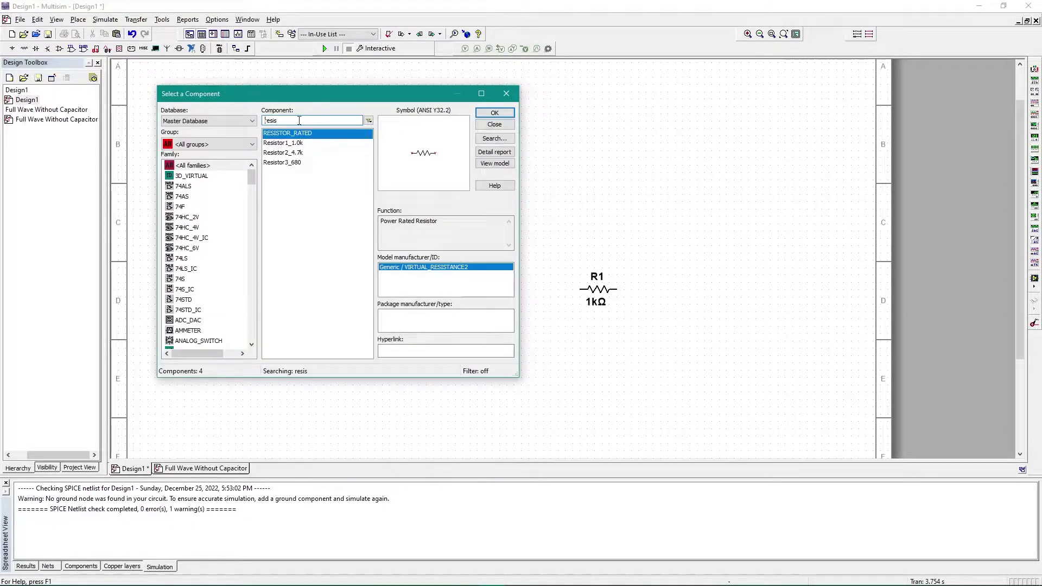
text(capacit)
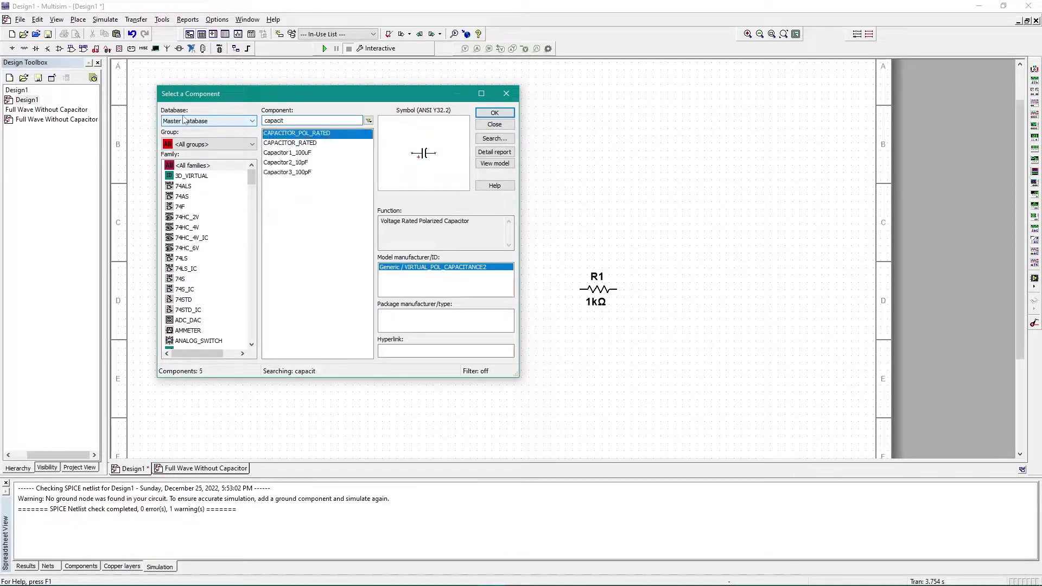
double_click(287, 153)
click(475, 159)
key(Escape)
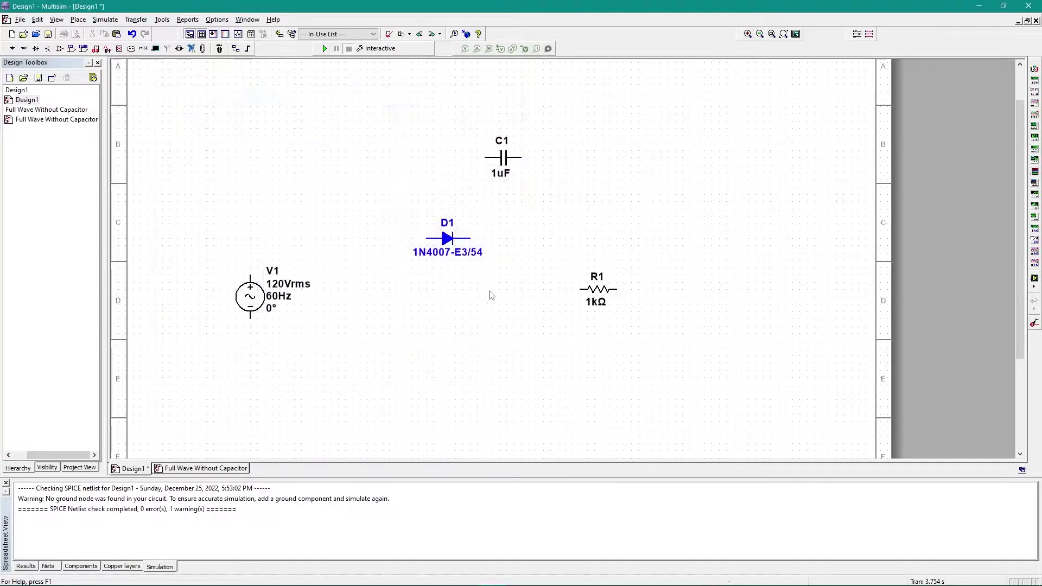
Step: Move diode D1 up to the upper left and capacitor C1 further right
drag(690, 406, 189, 98)
drag(448, 239, 375, 179)
click(502, 157)
drag(502, 157, 707, 223)
Step: Rotate R1 and C1 to stand vertically, with C1 positioned beside R1
drag(639, 368, 539, 210)
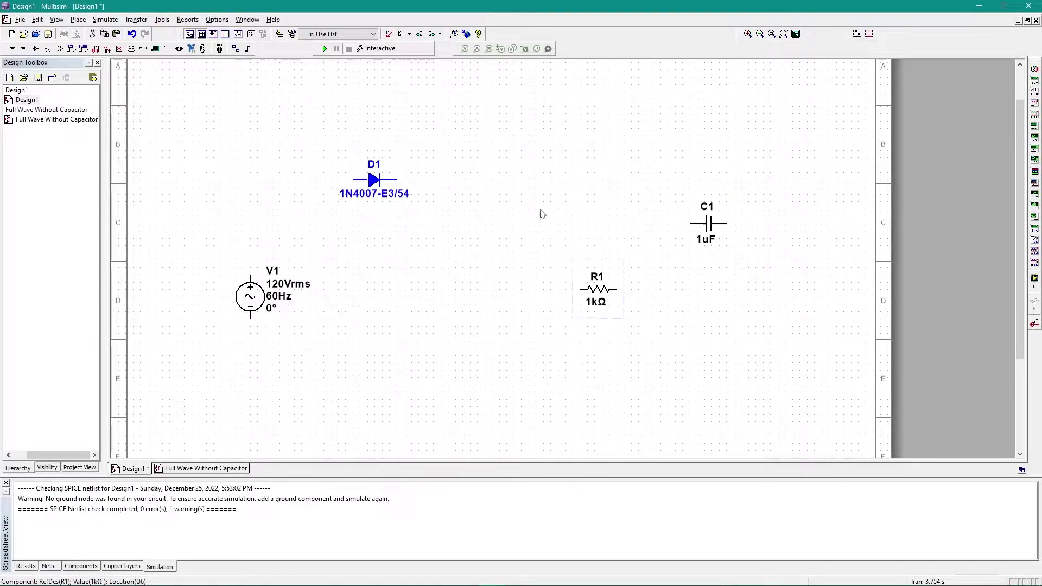
key(ctrl+r)
drag(780, 352, 663, 132)
key(ctrl+r)
click(726, 314)
drag(709, 224, 702, 283)
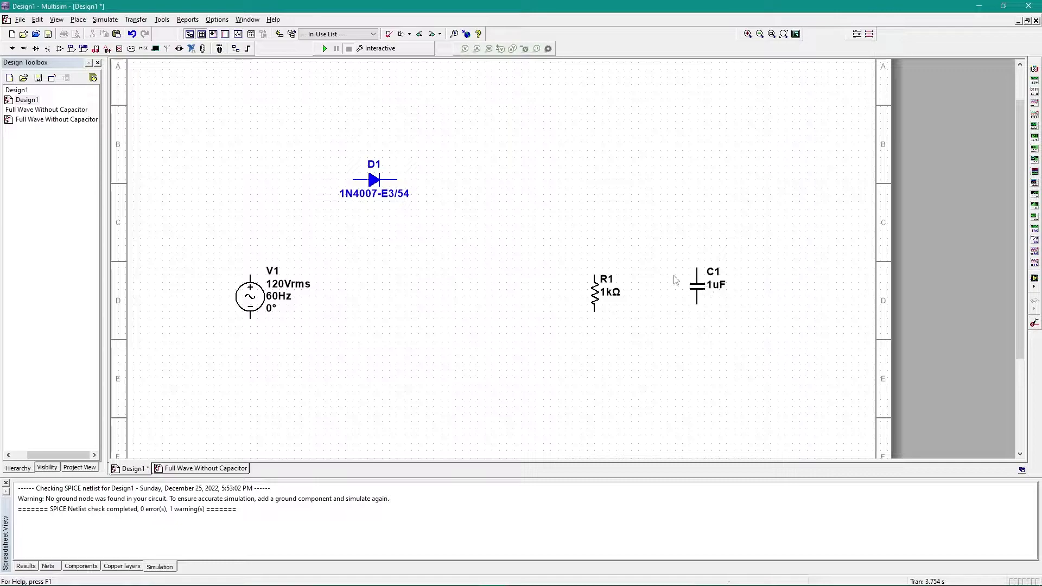
Step: Nudge diode D1 slightly to the right
click(703, 288)
click(694, 178)
drag(373, 181, 426, 181)
click(434, 294)
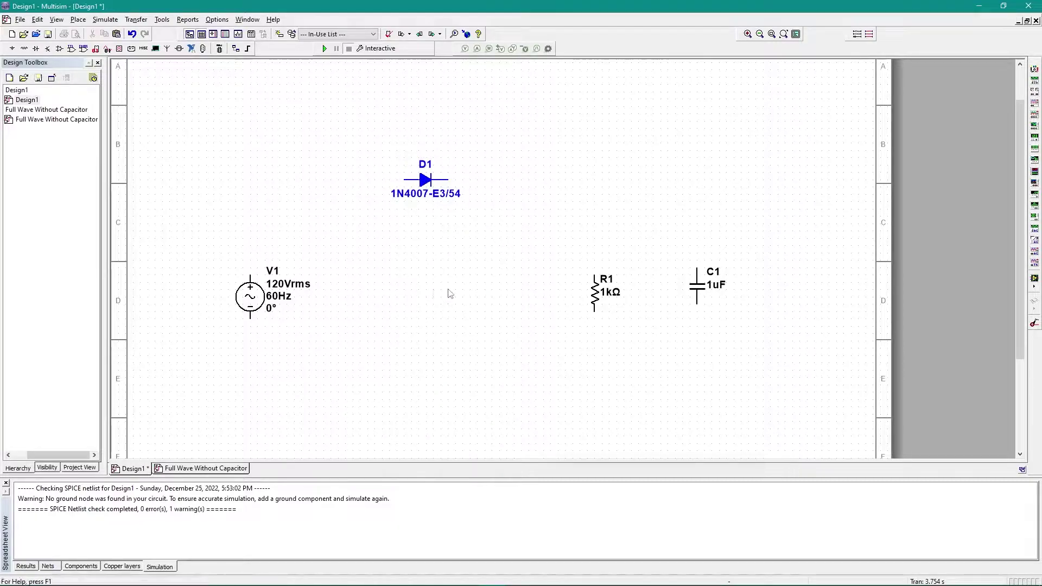
Step: Wire V1's top to the D1 anode, V1's bottom to R1's bottom, and R1's top to the D1 cathode
click(403, 180)
click(250, 278)
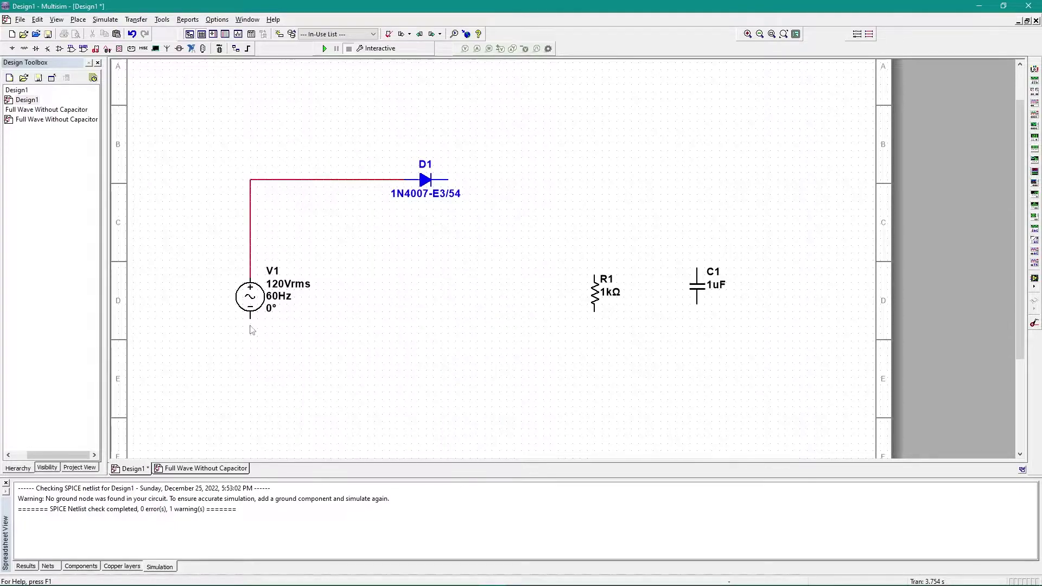
click(251, 317)
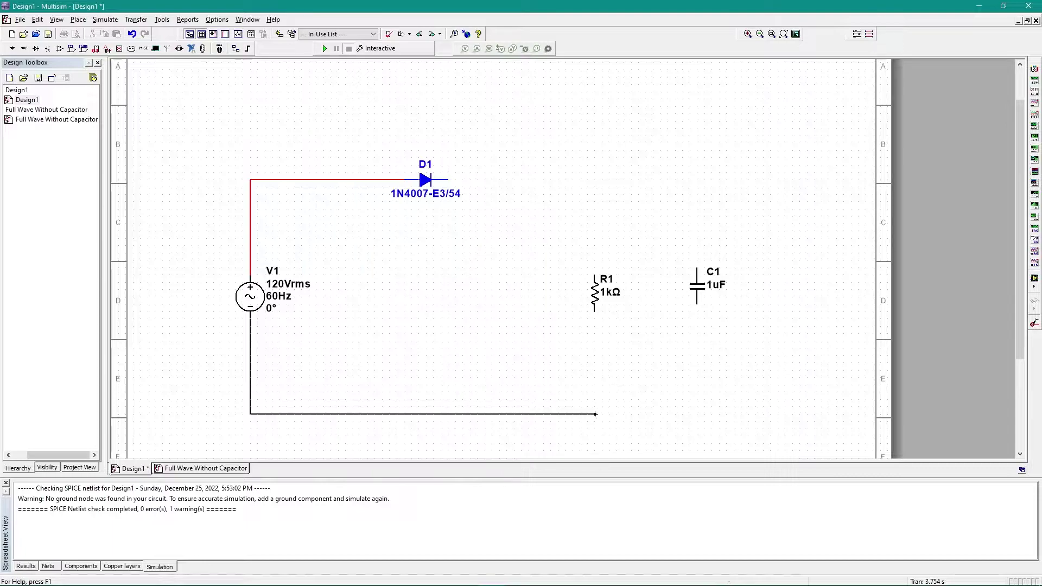
click(595, 310)
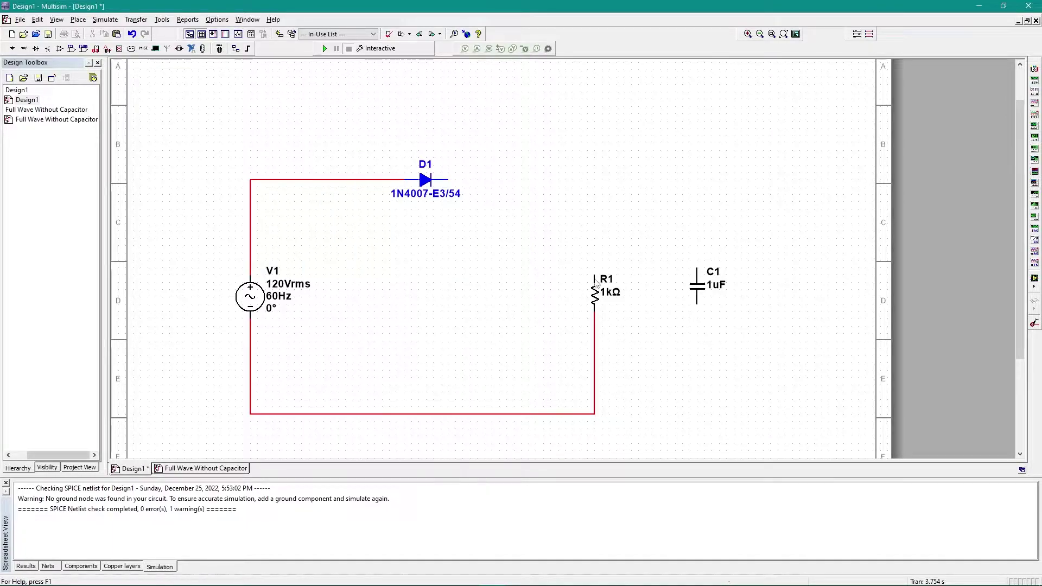
click(594, 272)
click(446, 180)
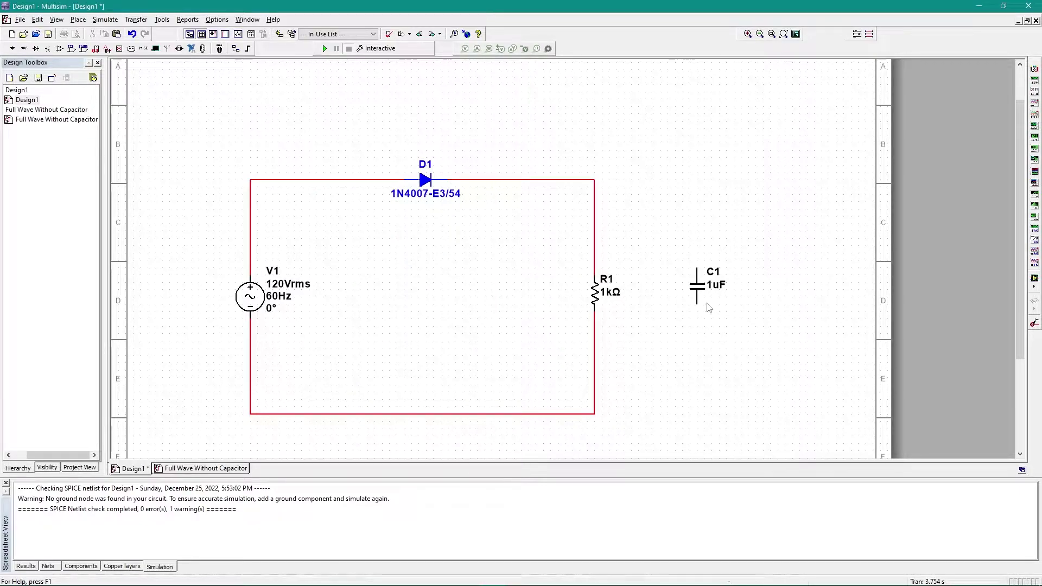
Step: Wire capacitor C1 in parallel across R1, joining the top and bottom rails
click(696, 267)
click(594, 179)
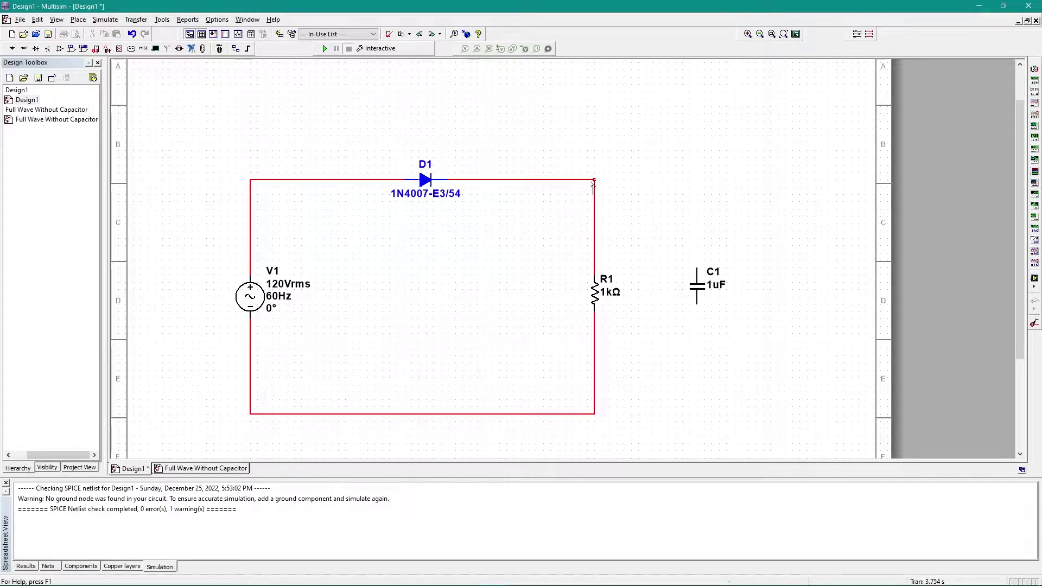
click(696, 304)
click(594, 414)
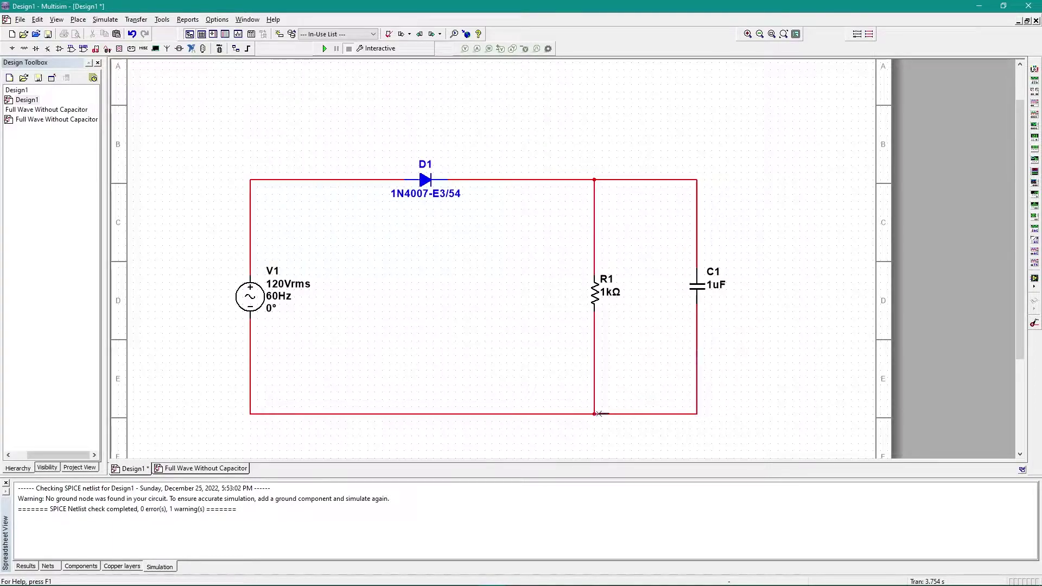
Step: Change V1 from 120Vrms, 60Hz to 3.54 Vrms at 1000 Hz
double_click(271, 291)
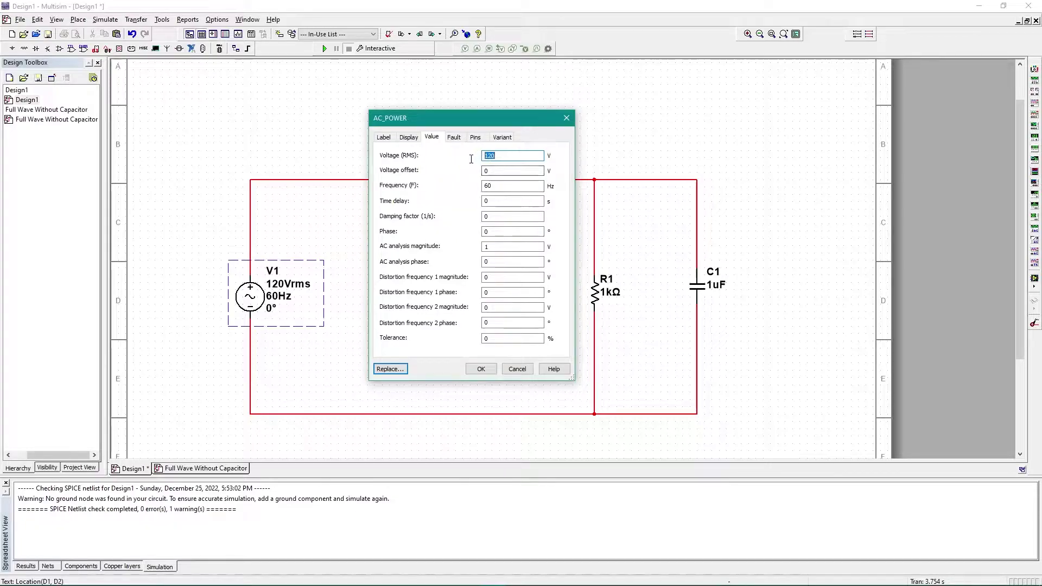
text(3)
text(1000)
key(Return)
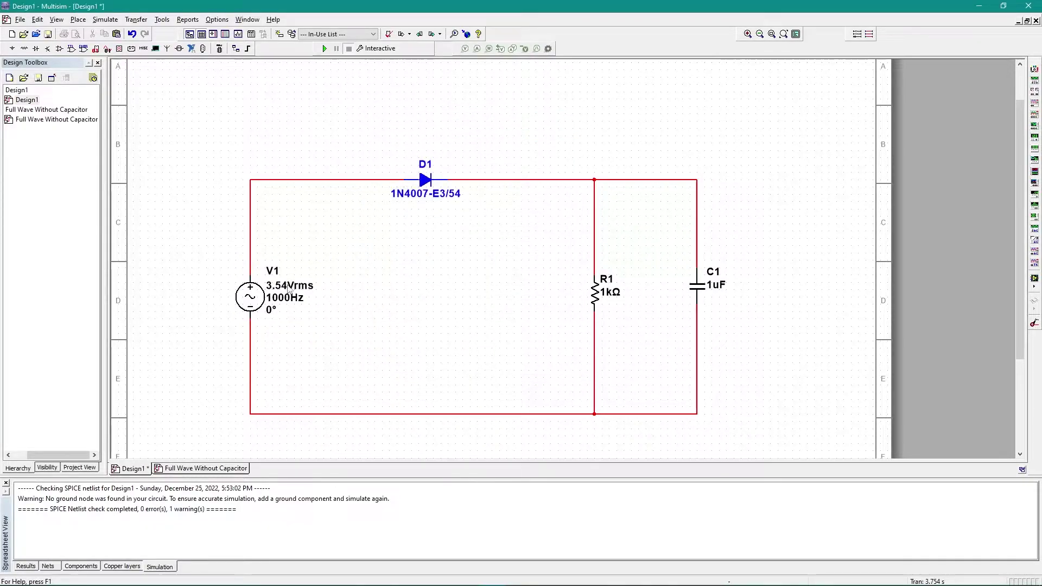
drag(188, 254, 331, 344)
key(ctrl+shift+w)
click(198, 237)
key(Escape)
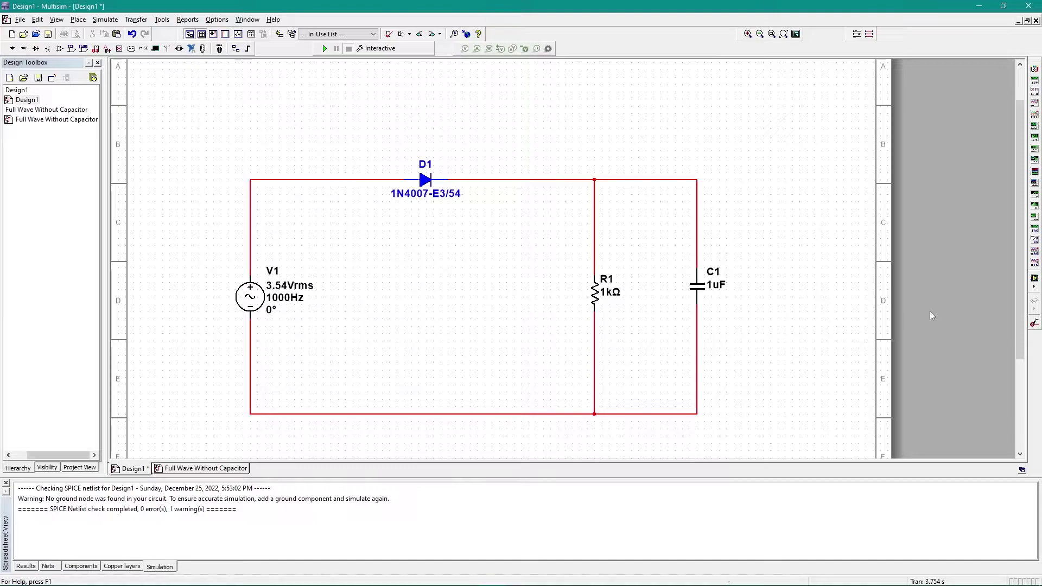
Step: Place oscilloscope XSC1 and wire channel A across V1, probe to top wire and return to bottom
click(1036, 107)
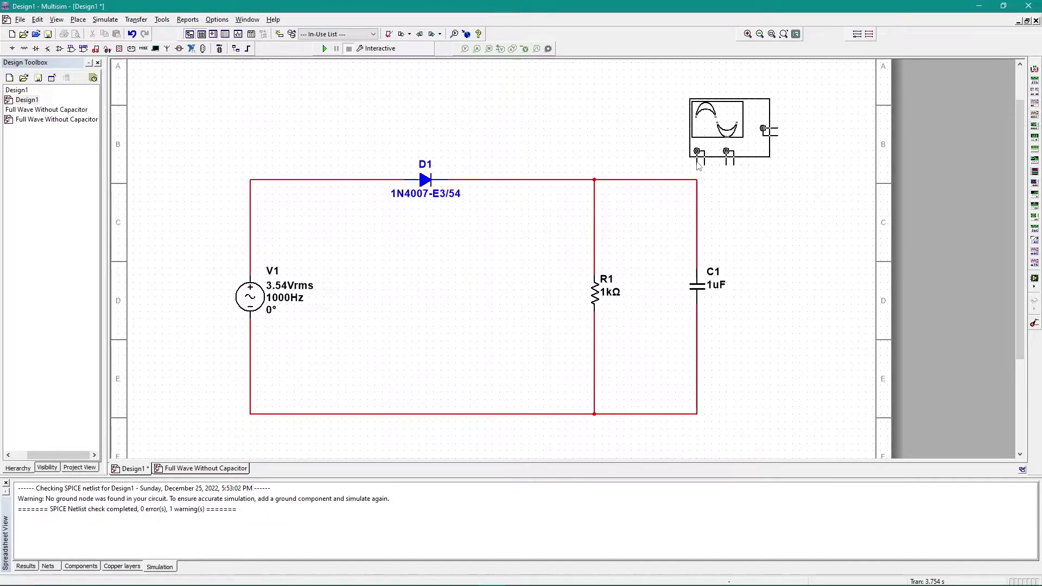
click(743, 79)
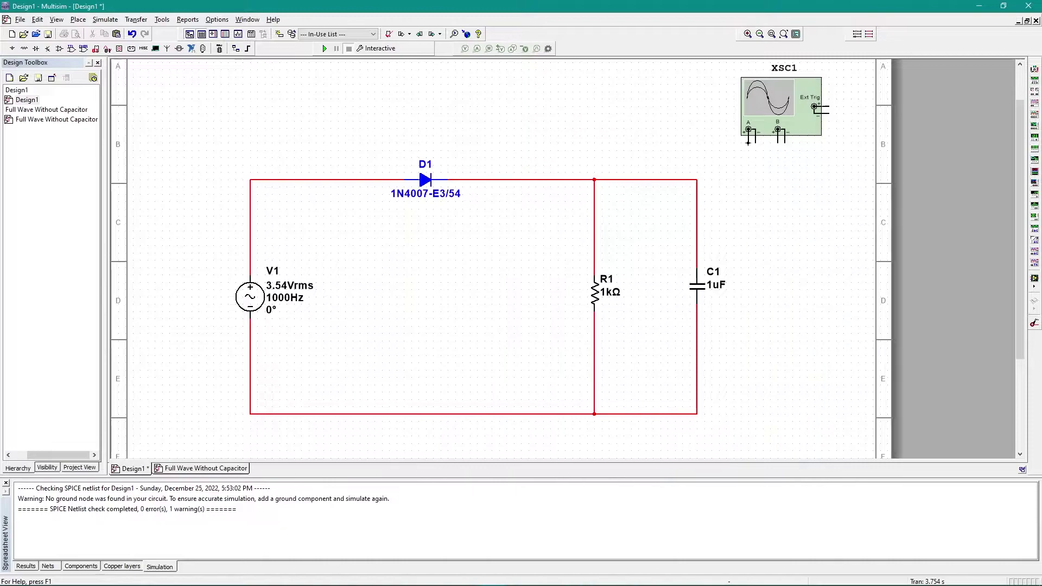
click(749, 131)
click(204, 137)
click(250, 216)
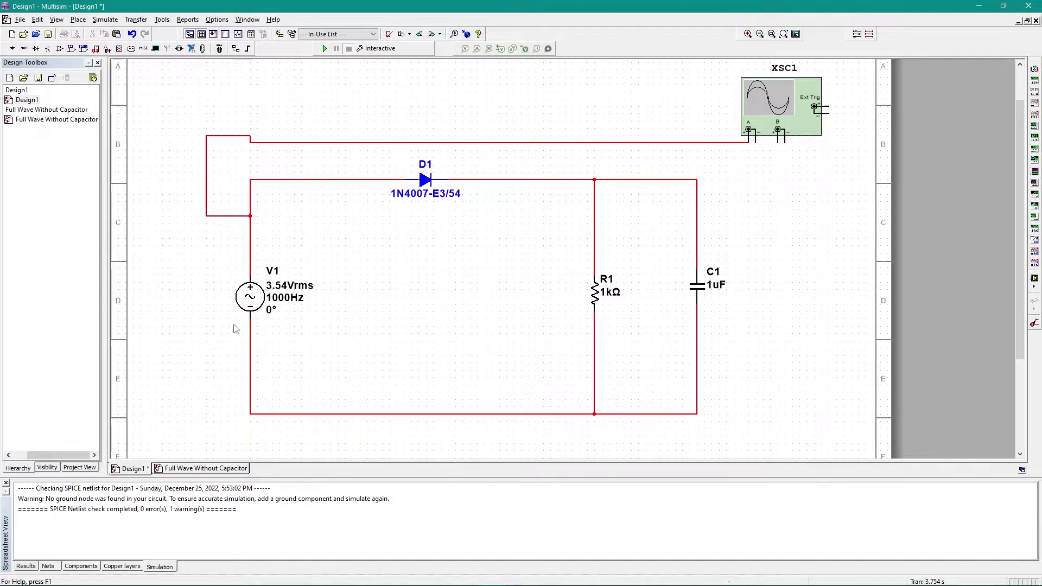
click(755, 141)
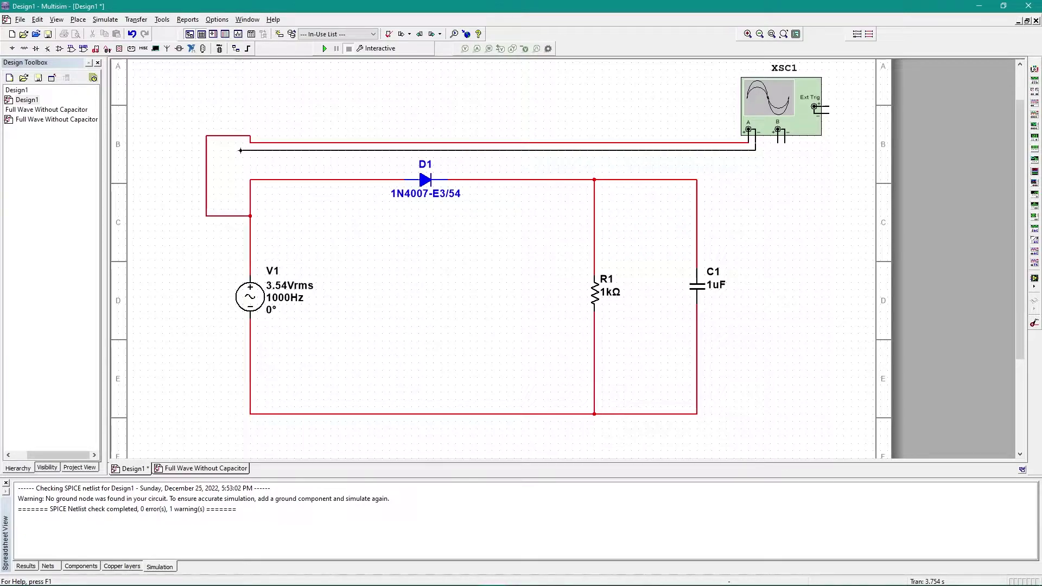
click(184, 157)
click(249, 399)
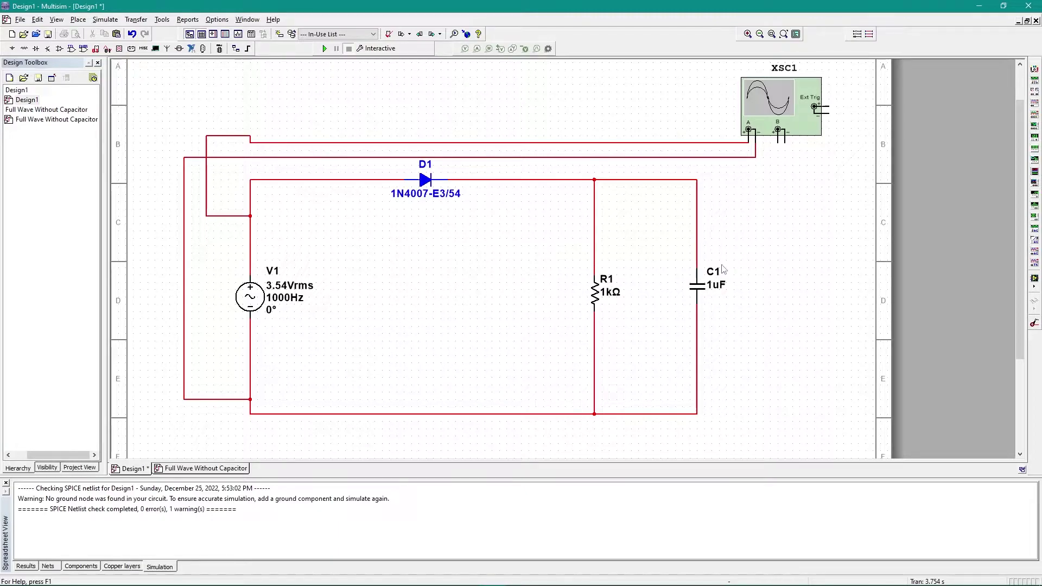
Step: Wire oscilloscope channel B across C1, plus to its top and minus to its bottom
click(778, 141)
click(696, 223)
click(785, 142)
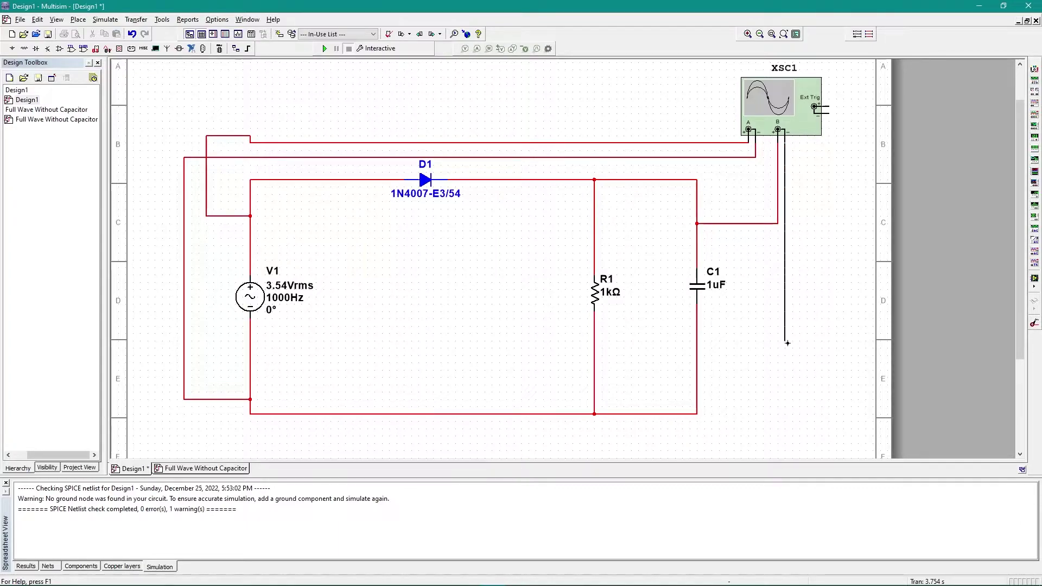
click(697, 370)
Step: Run the simulation and set the oscilloscope timebase to 1 ms/Div
key(F5)
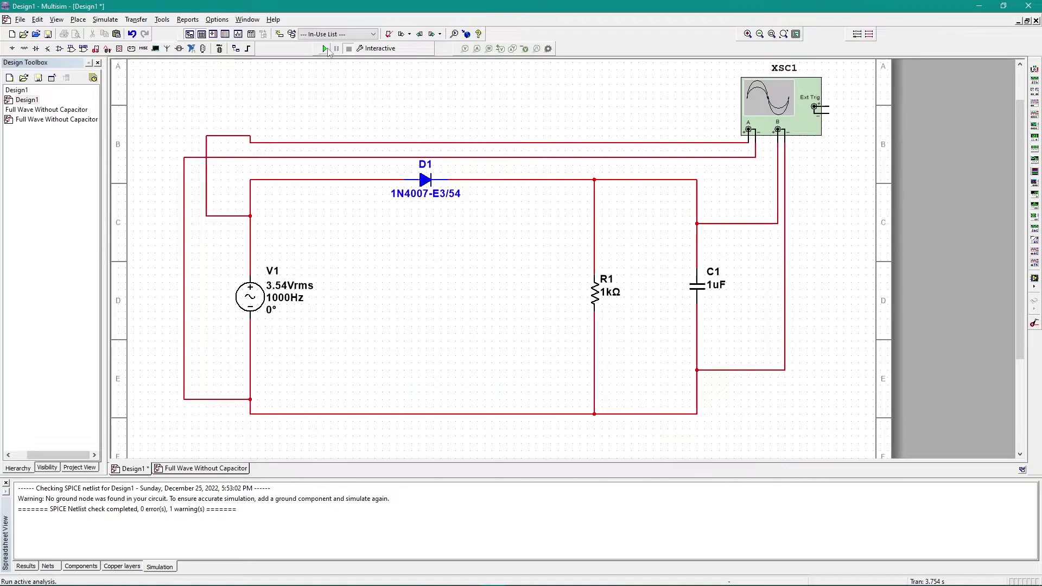
double_click(803, 105)
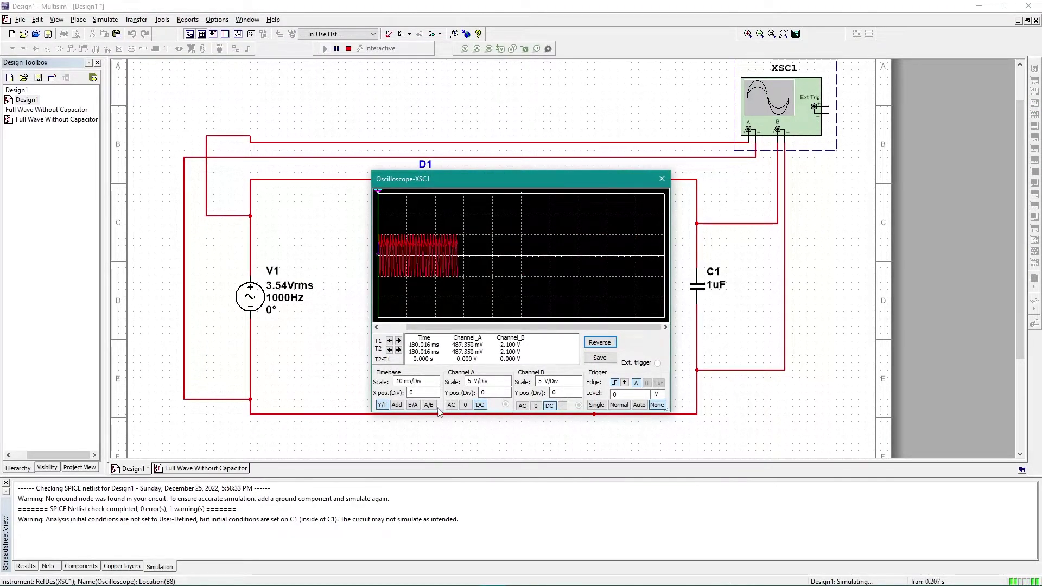
click(535, 405)
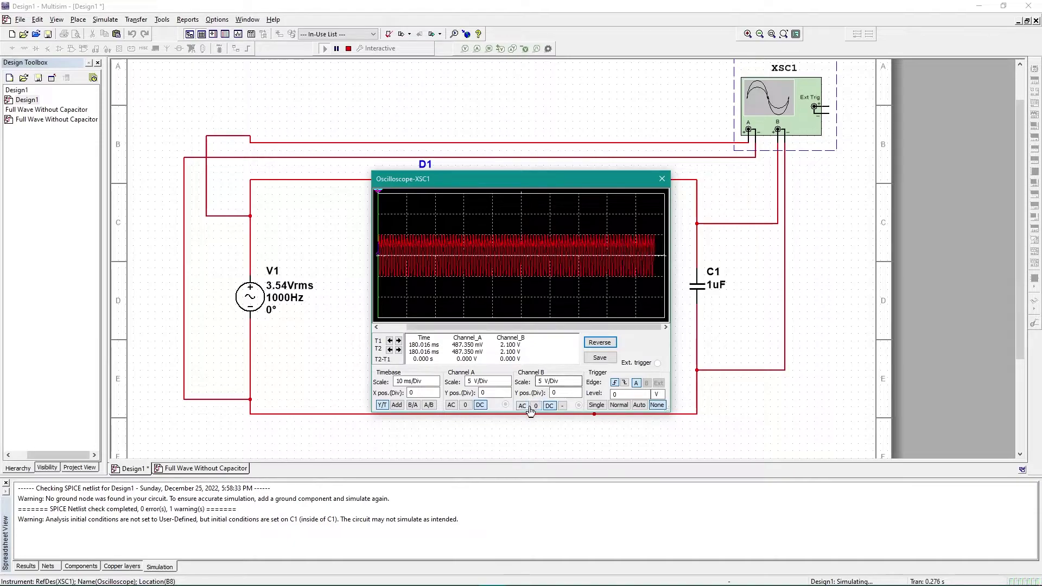
click(429, 381)
click(435, 384)
click(435, 385)
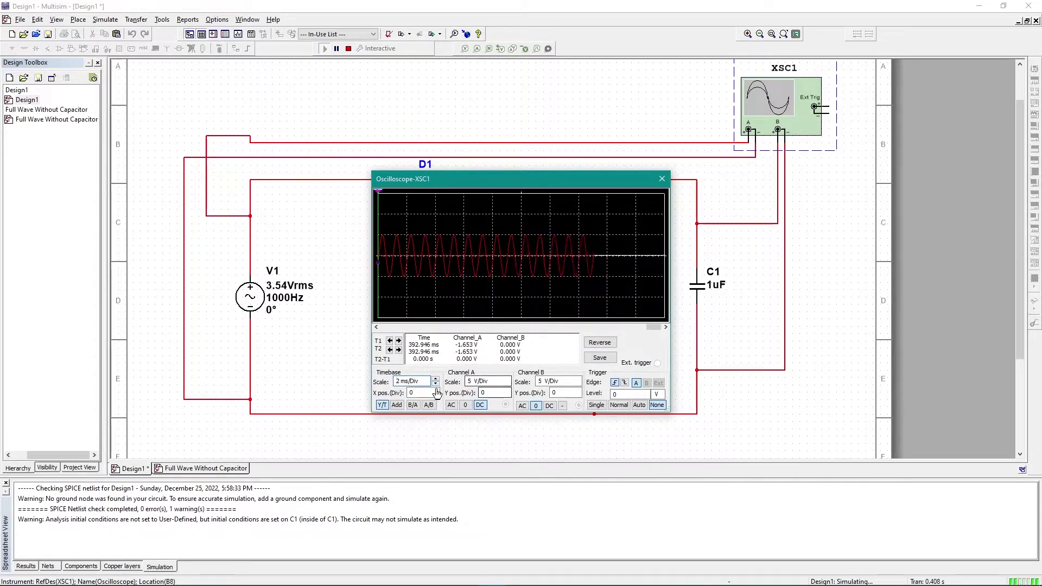
click(435, 384)
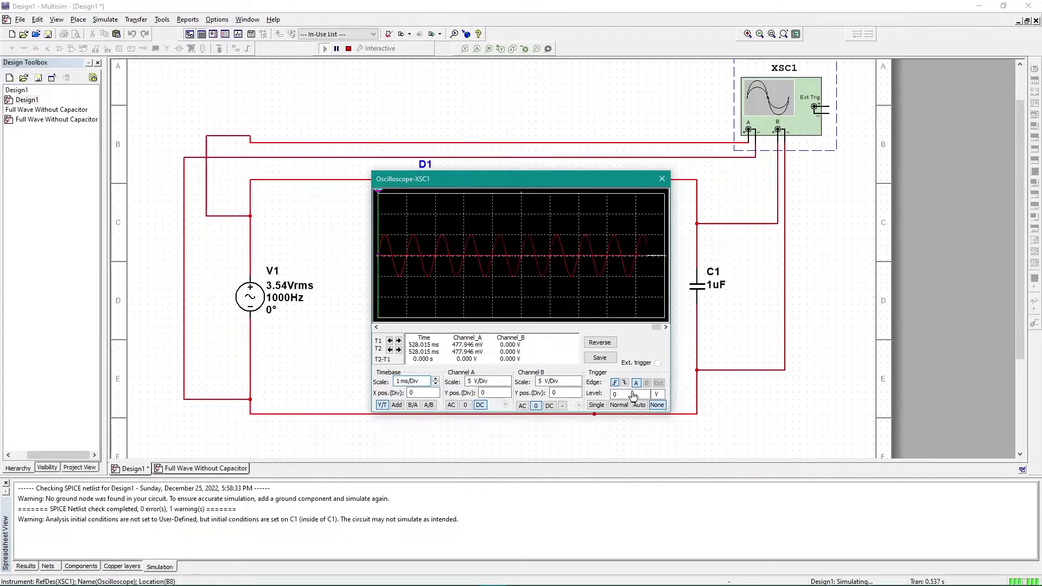
Step: Set the trigger to Single, channel A to 0, and channel B to DC coupling, then resweep
click(599, 406)
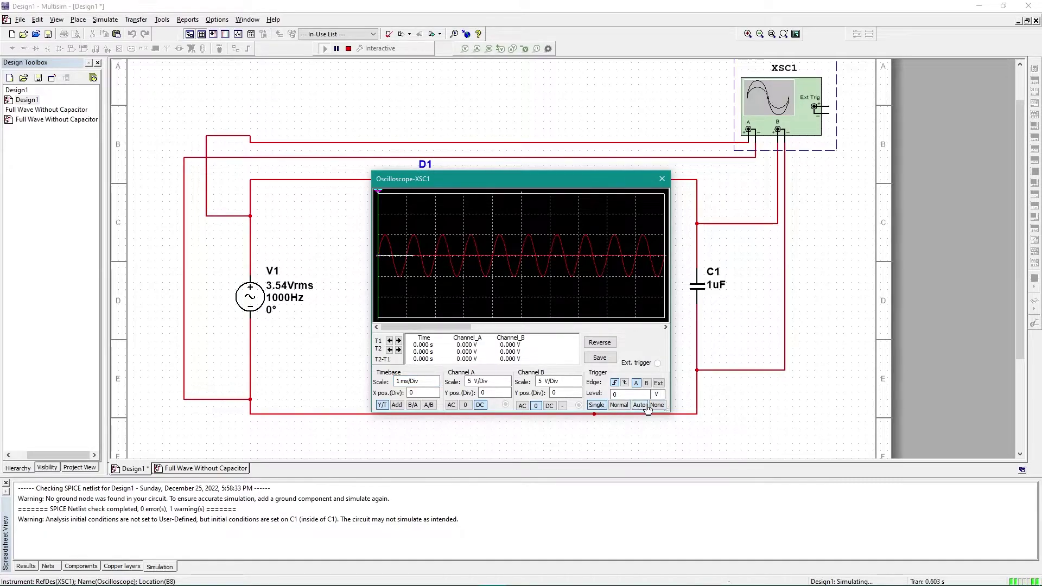
click(464, 408)
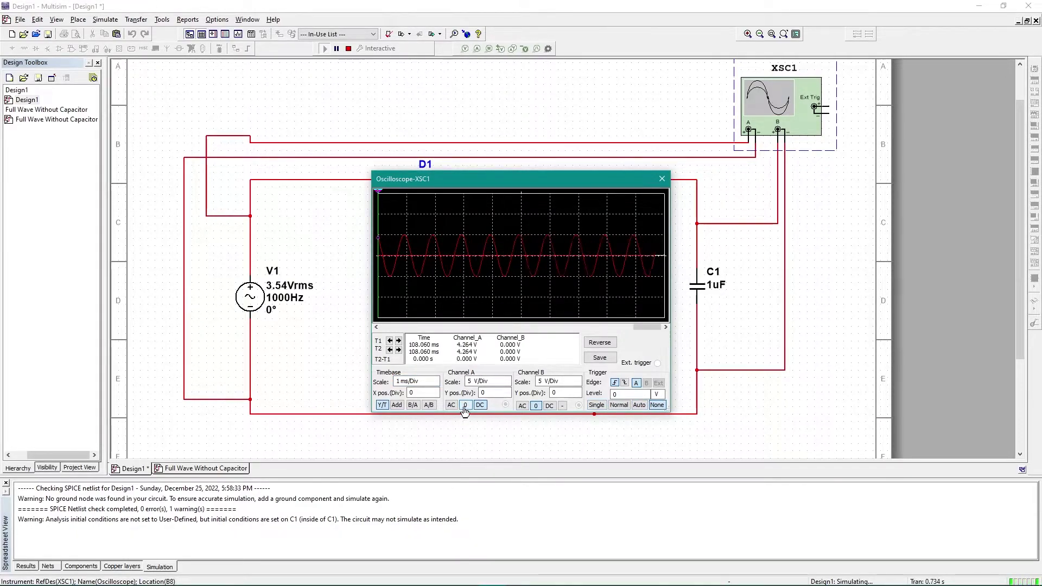
click(465, 406)
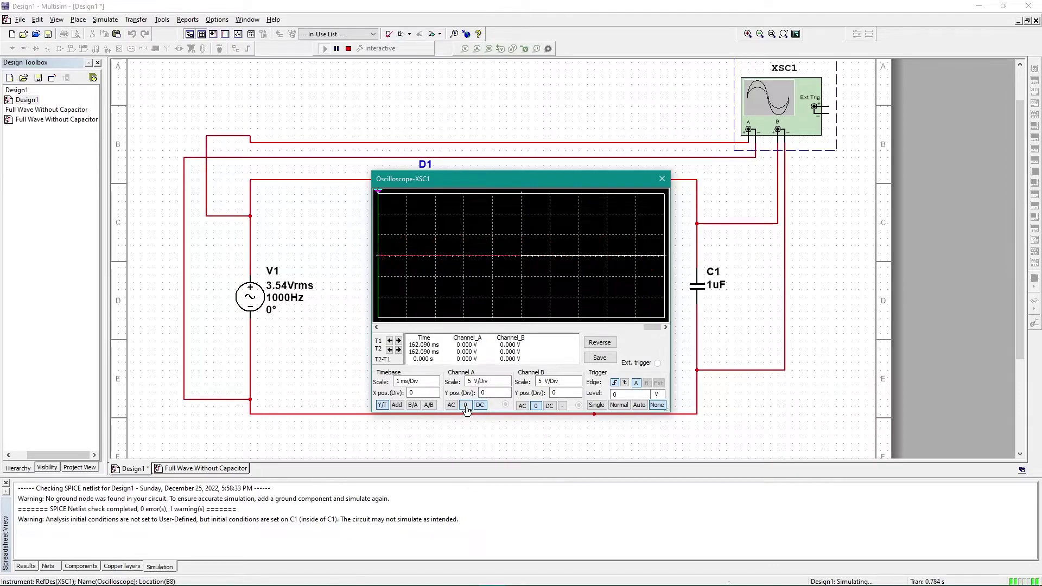
click(549, 406)
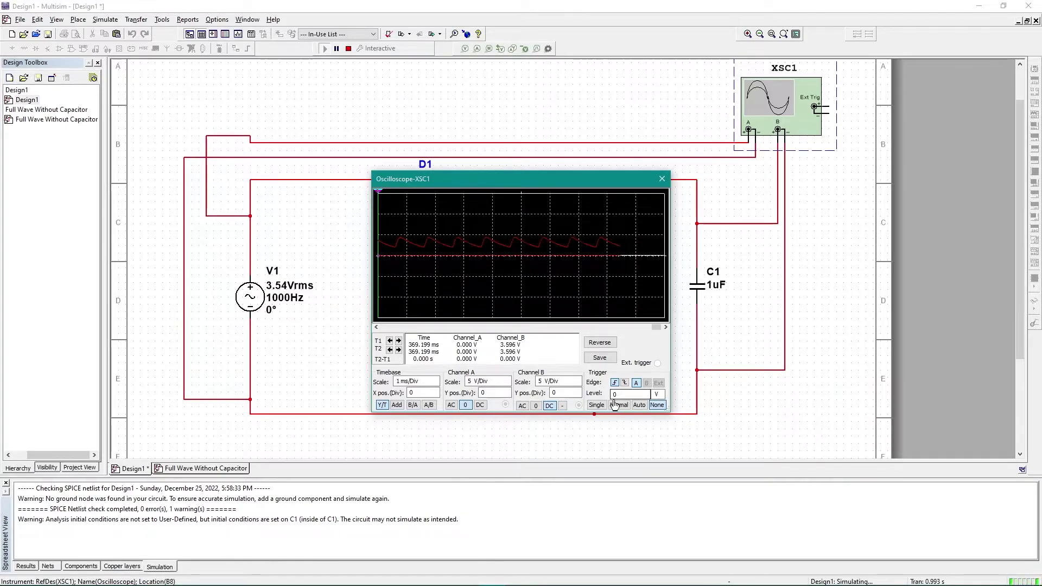
click(595, 406)
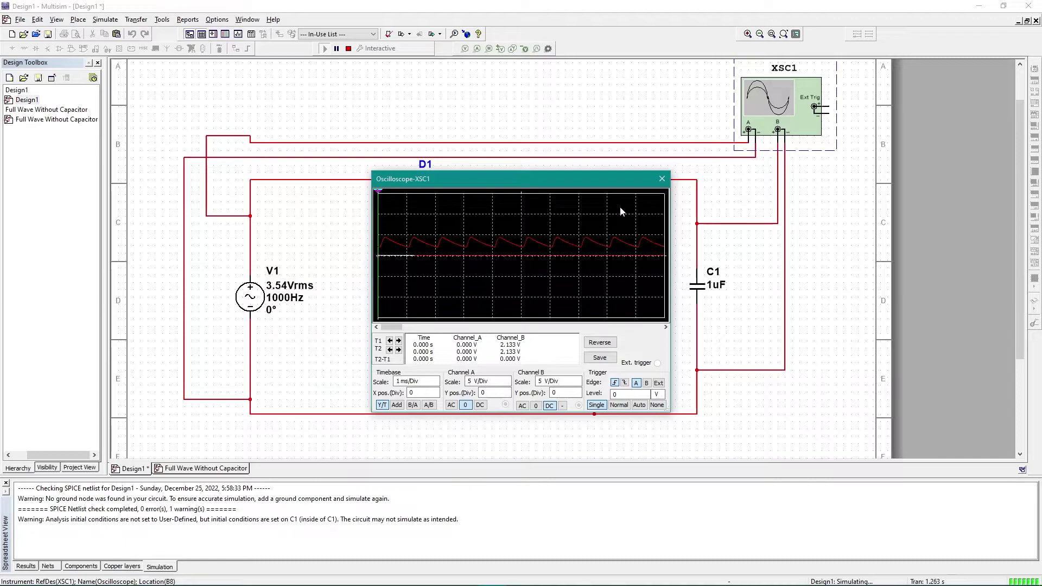
drag(552, 182, 858, 112)
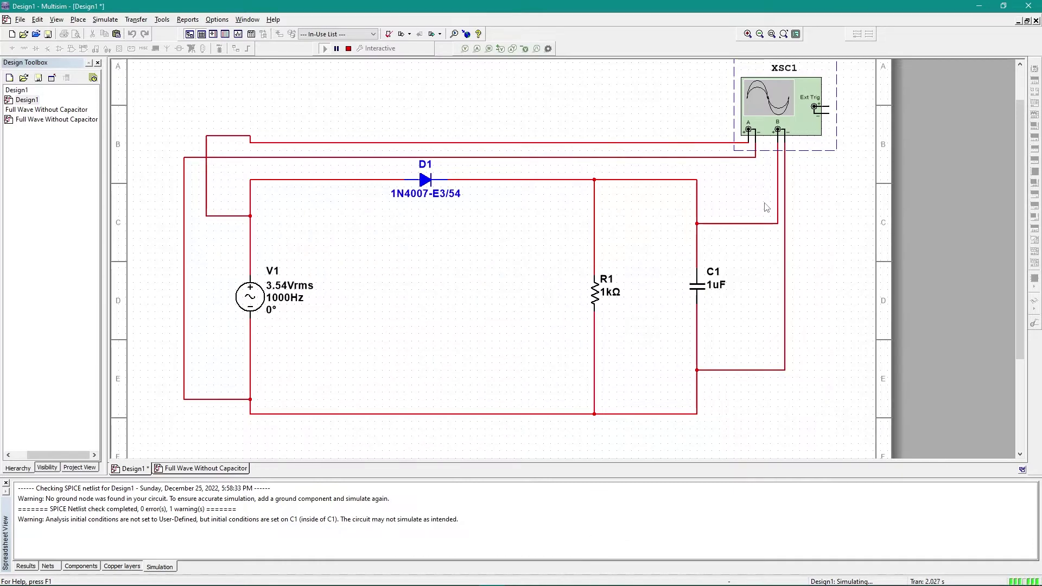
Step: Stop the simulation and replace D1 with a new 1N4007-E3/54 diode rotated to point left
click(350, 49)
click(434, 178)
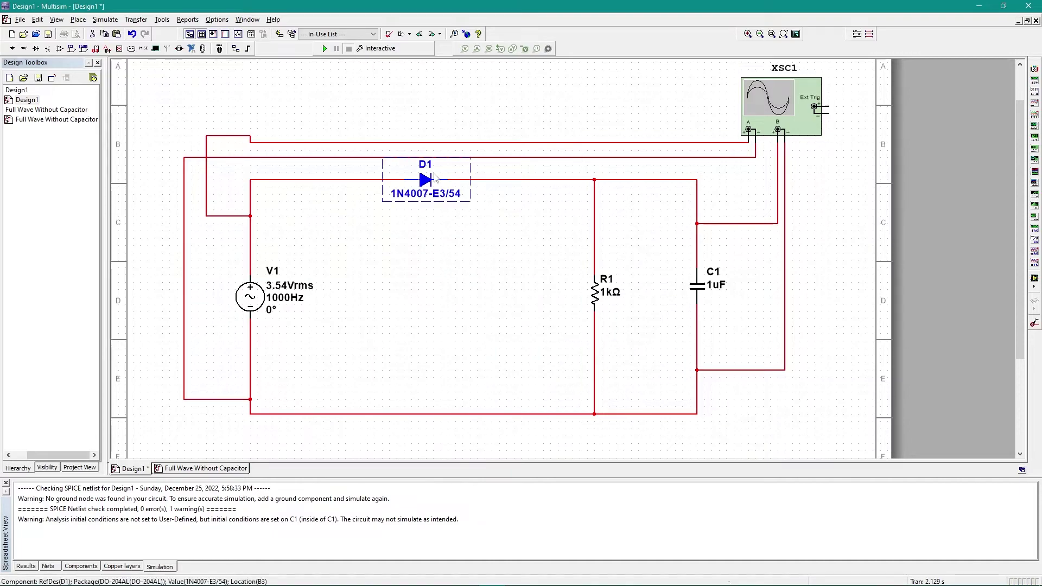
key(Delete)
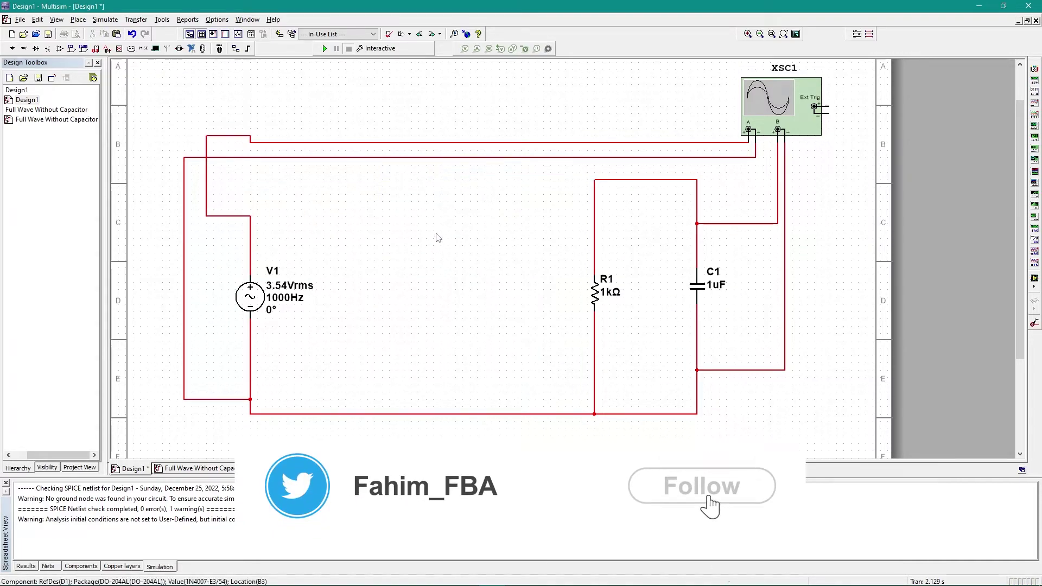
key(ctrl+w)
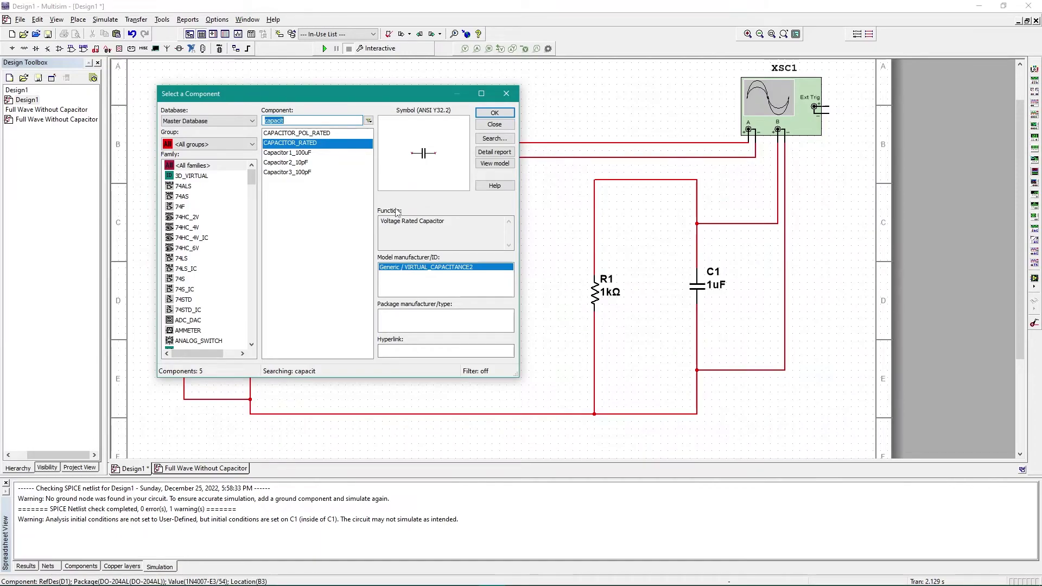
text(1N4007)
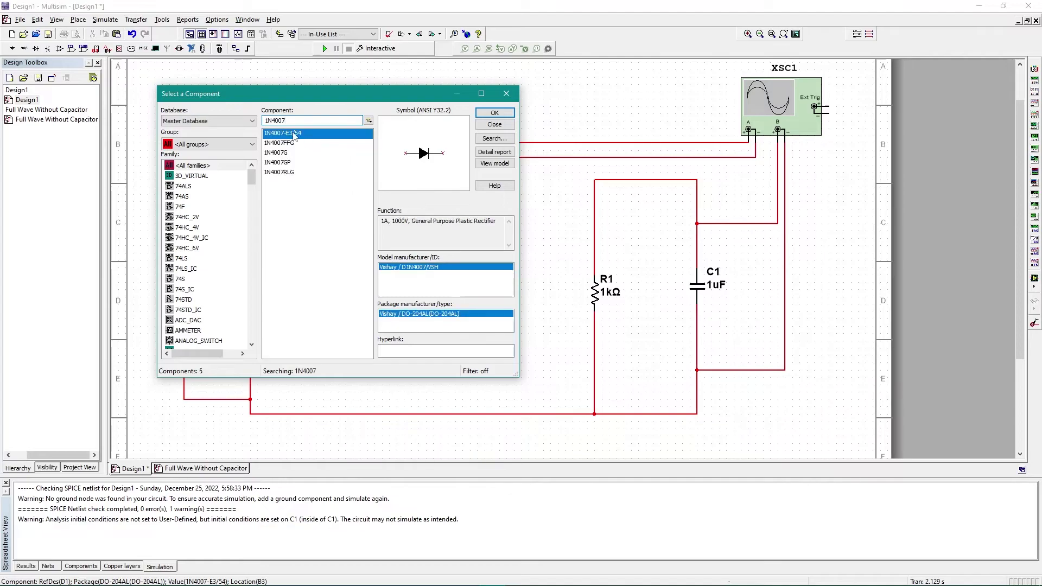
double_click(294, 136)
click(414, 198)
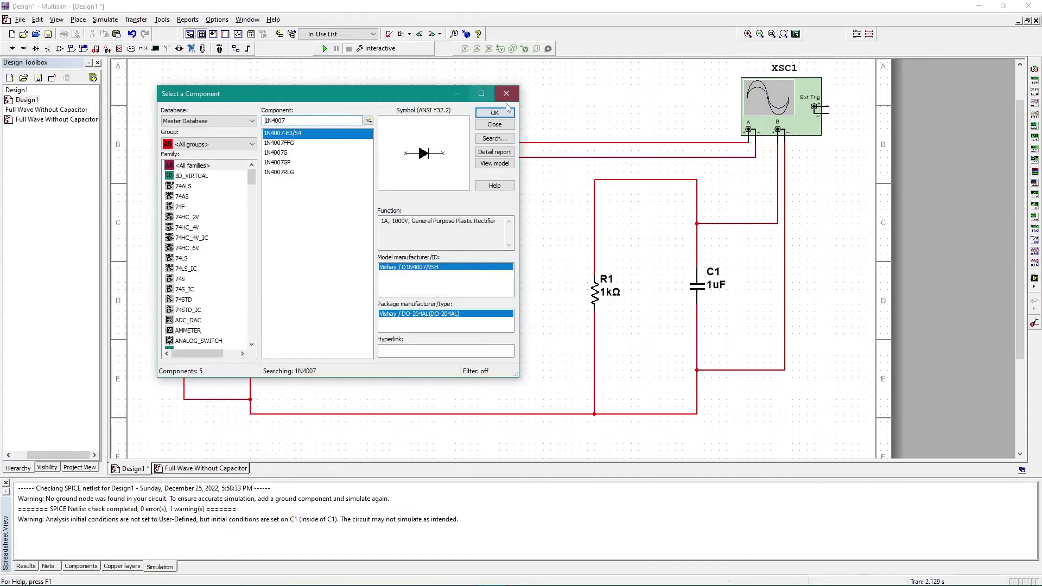
click(506, 94)
drag(495, 267, 358, 173)
key(ctrl+r)
click(487, 300)
Step: Wire the reversed diode between the top of R1 and V1's top wire
click(433, 193)
click(594, 179)
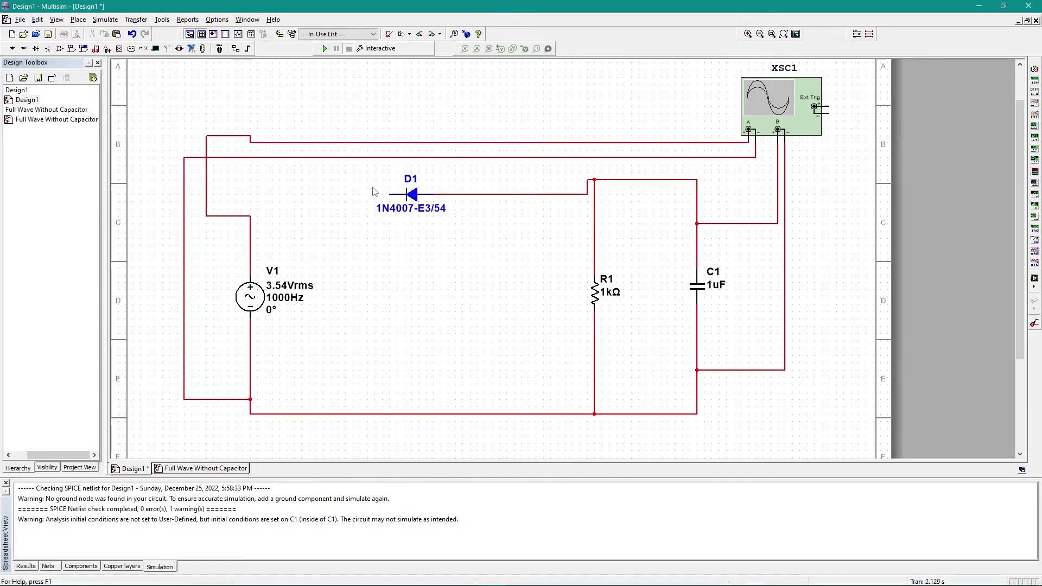
click(390, 194)
click(250, 215)
Step: Rerun the simulation and view the negative rippled output near -3.516 V on the oscilloscope
click(324, 49)
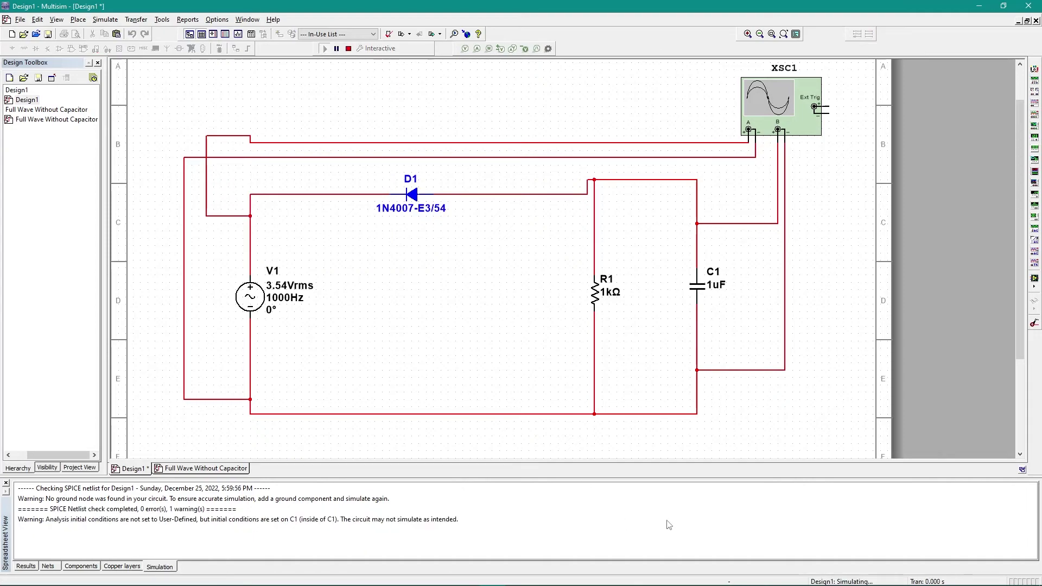
double_click(777, 122)
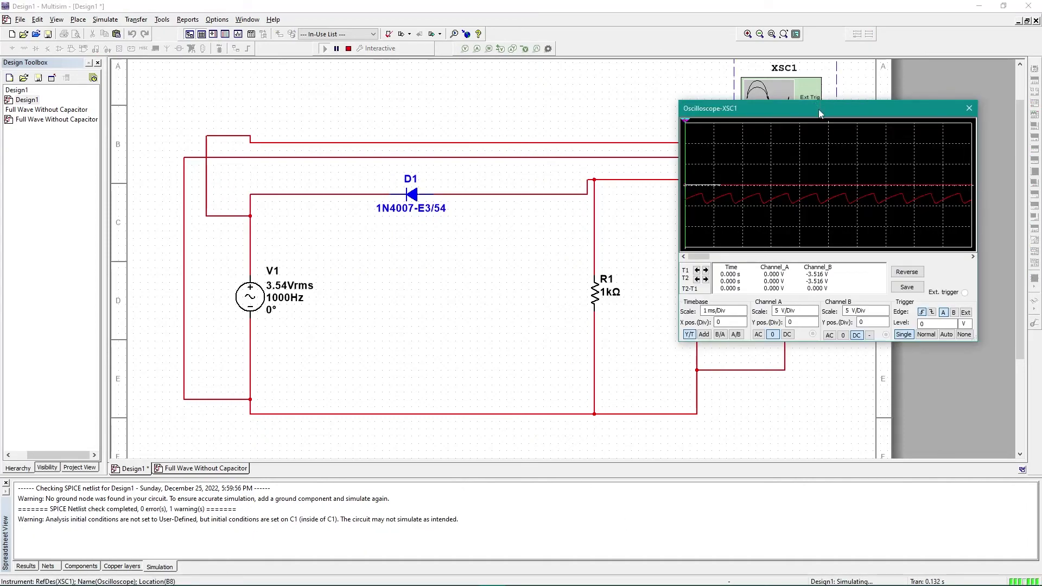
drag(818, 109, 525, 113)
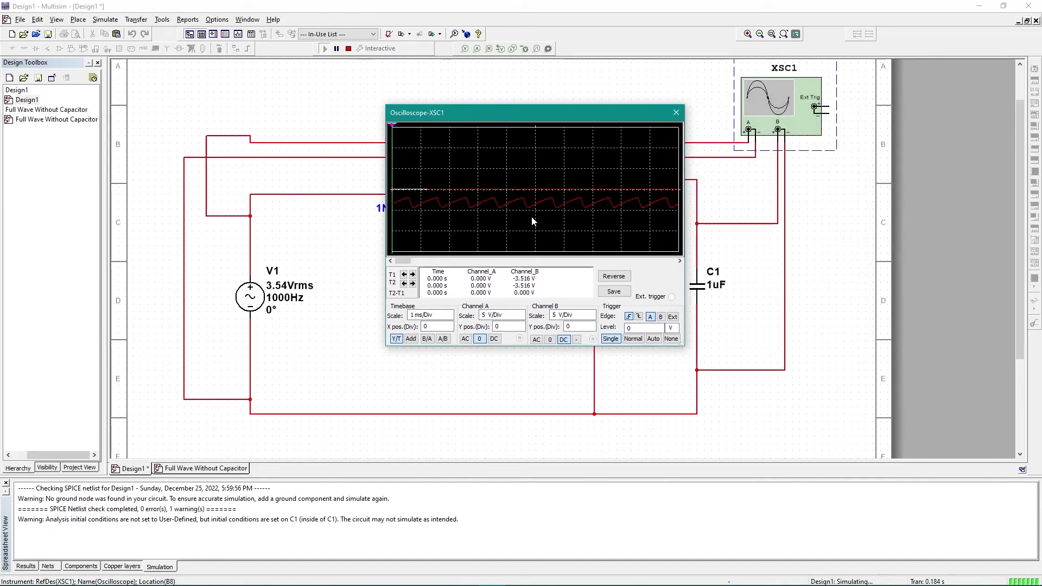